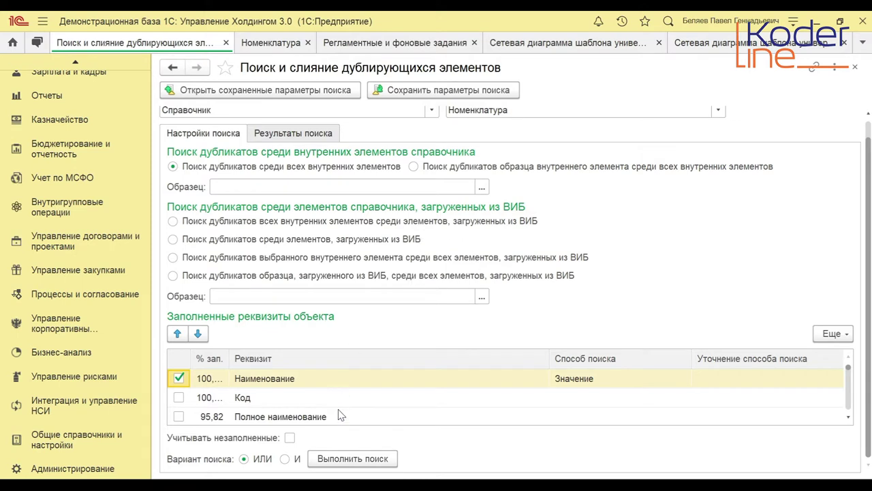
Step: Search the Номенклатура catalog for duplicates by Наименование and open duplicate processing for "Стол письменный"
{"action": "left_click", "coordinate": [361, 460]}
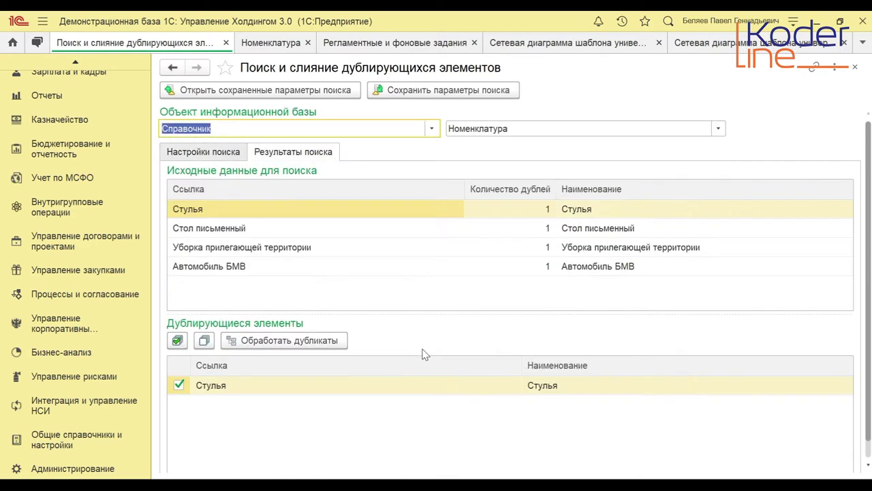
{"action": "left_click", "coordinate": [218, 231]}
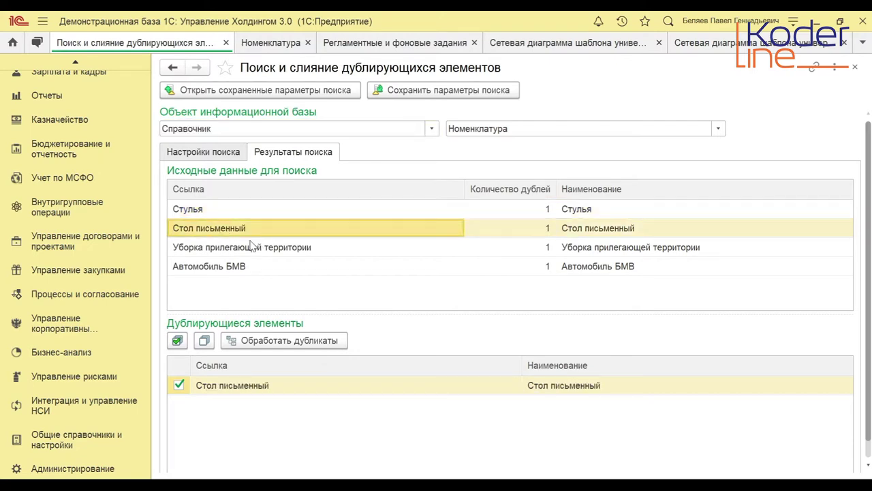
{"action": "left_click", "coordinate": [247, 341]}
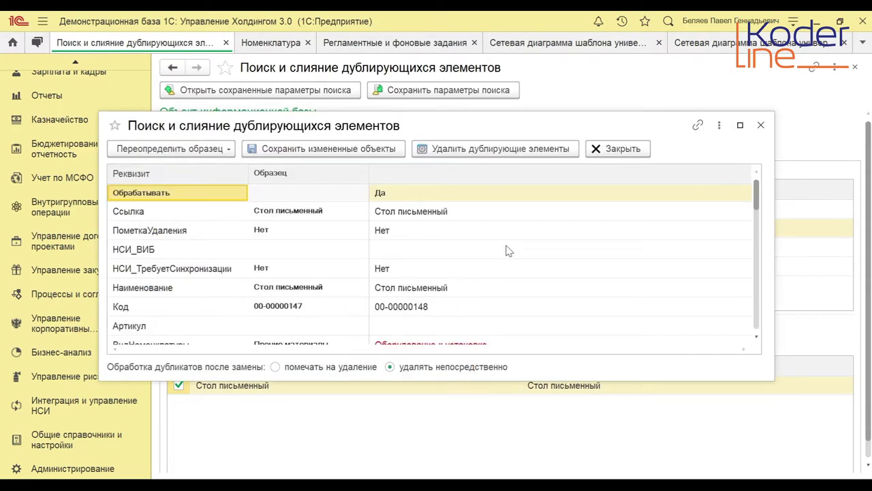
Step: Redefine the sample item automatically by maximum number of references, and delete the duplicate "Стол письменный" items
{"action": "scroll", "coordinate": [508, 251], "scroll_direction": "down", "scroll_amount": 1}
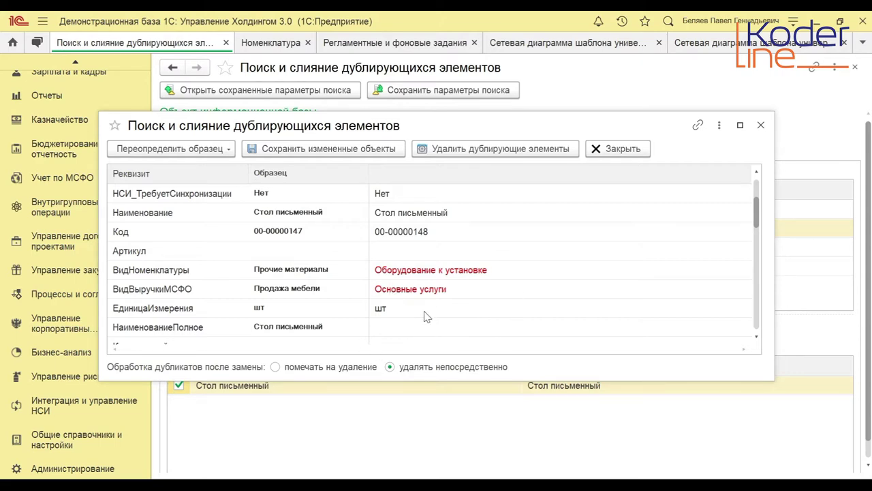
{"action": "left_click", "coordinate": [223, 148]}
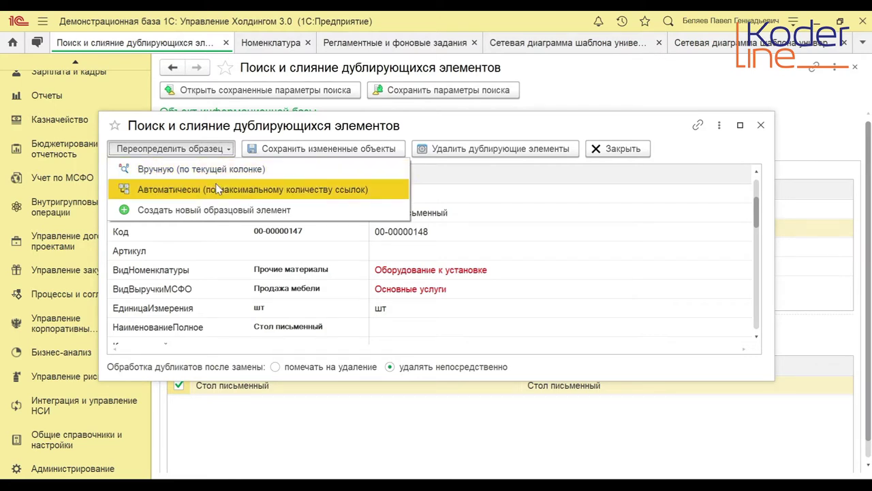
{"action": "left_click", "coordinate": [217, 188]}
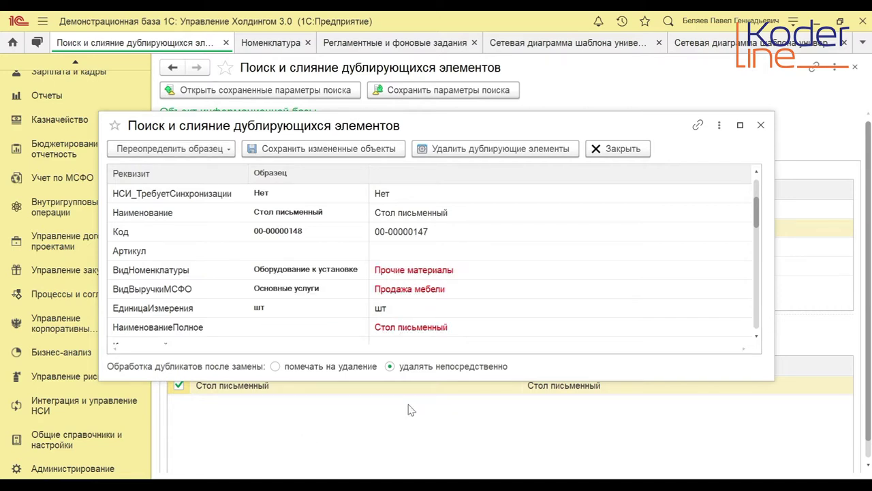
{"action": "left_click", "coordinate": [502, 150]}
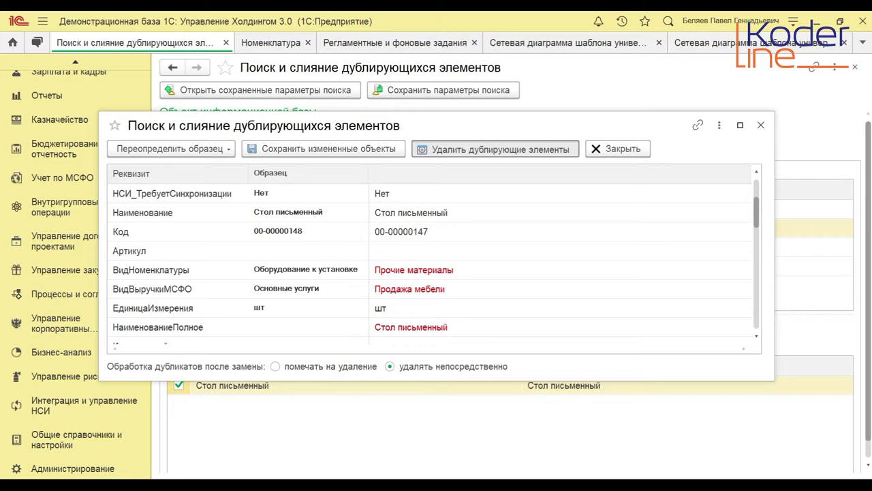
Step: Switch to the 1C:ERP "НСИ Мягкий подход" base and save and close the new item "_Материал 8"
{"action": "mouse_move", "coordinate": [246, 485]}
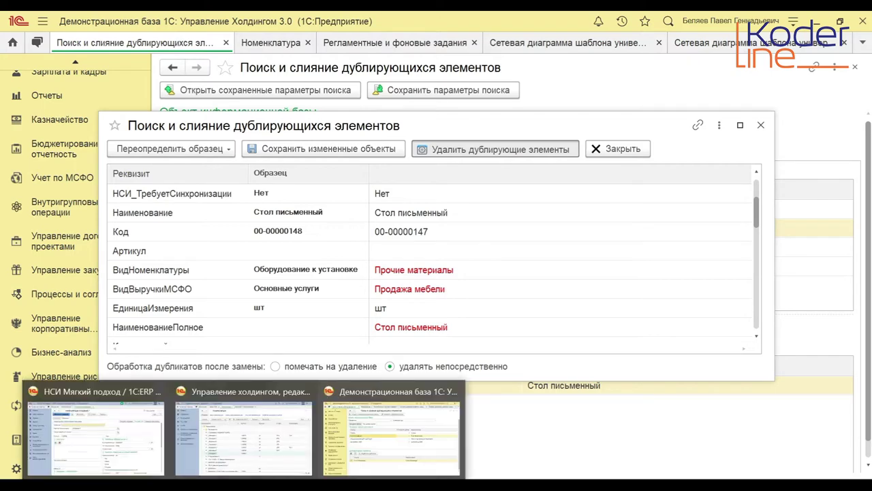
{"action": "left_click", "coordinate": [232, 447]}
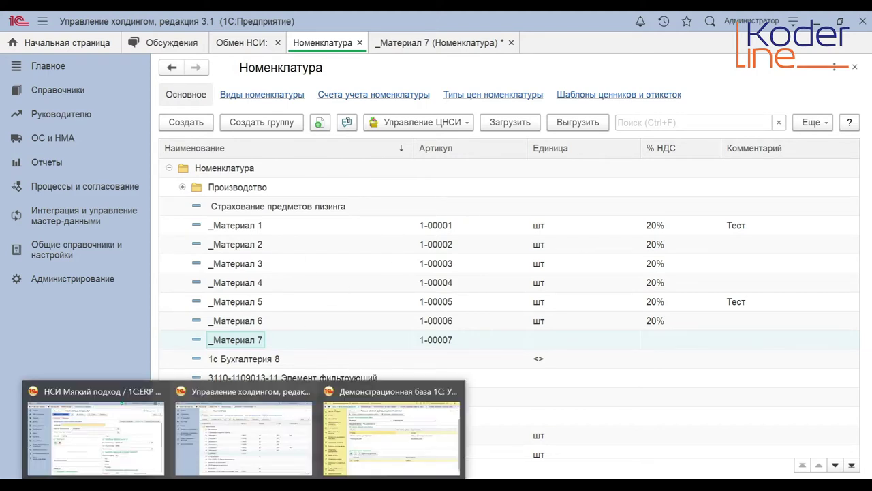
{"action": "left_click", "coordinate": [143, 446]}
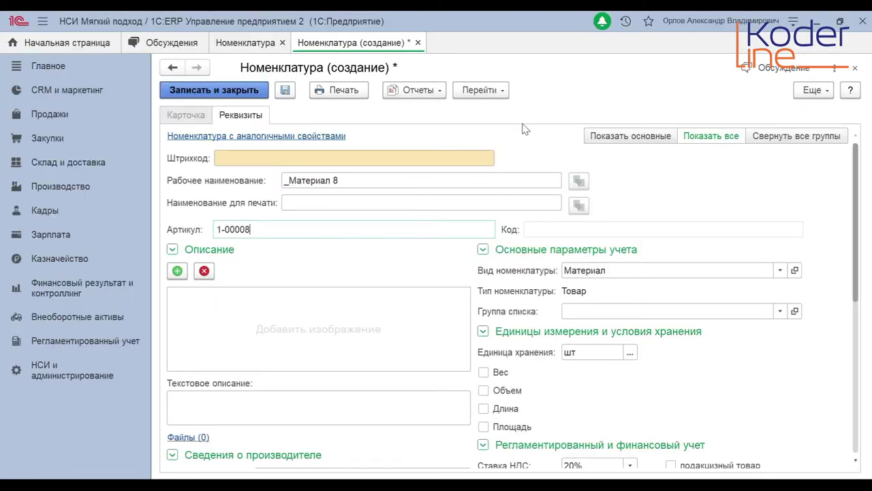
{"action": "left_click", "coordinate": [249, 45]}
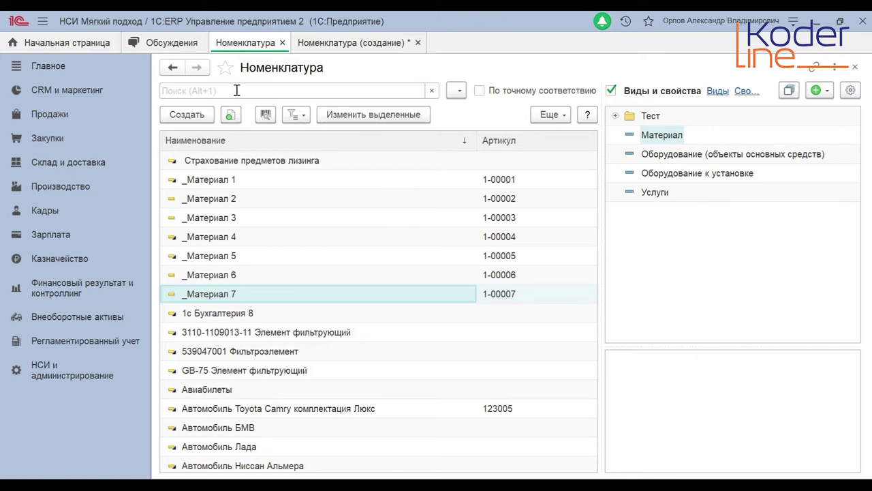
{"action": "left_click", "coordinate": [351, 43]}
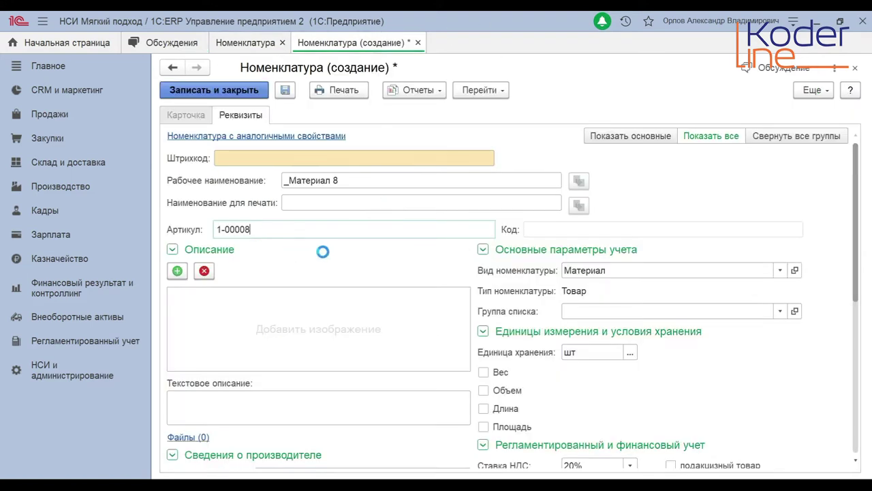
{"action": "left_click", "coordinate": [228, 92]}
Step: Compare the Номенклатура lists in the Управление холдингом and "НСИ Мягкий подход" bases, checking for "_Материал 8"
{"action": "mouse_move", "coordinate": [246, 485]}
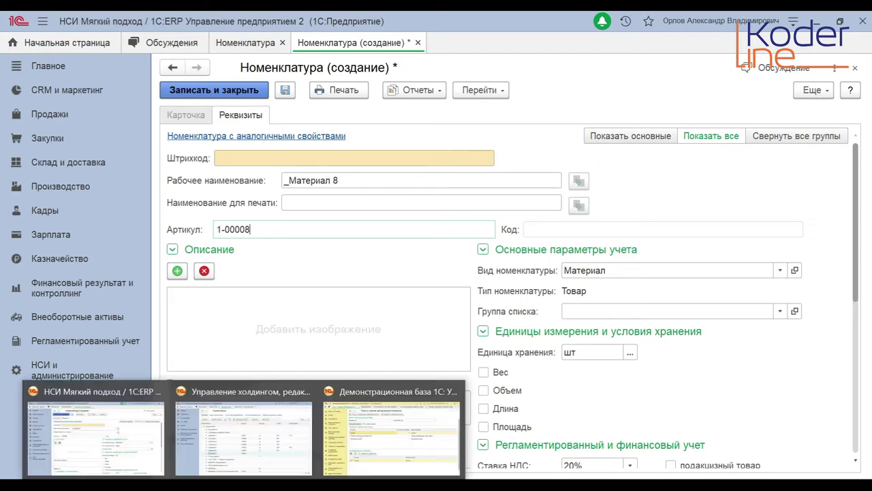
{"action": "left_click", "coordinate": [392, 430]}
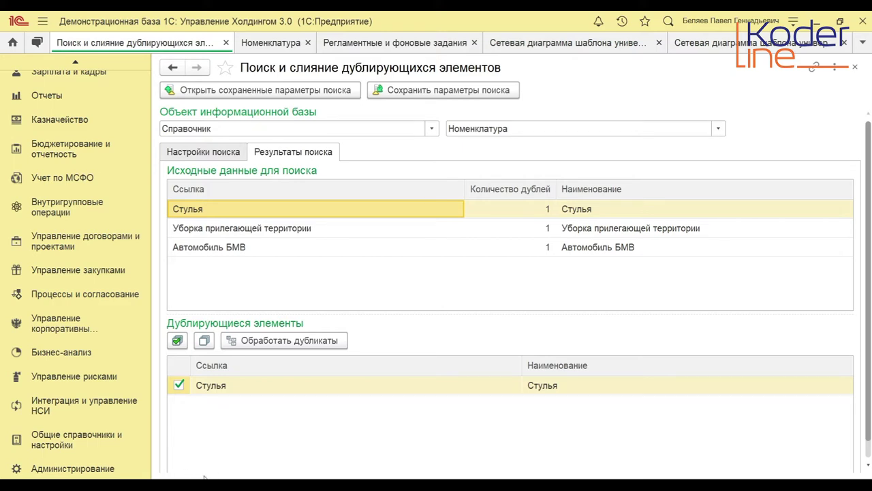
{"action": "mouse_move", "coordinate": [220, 485]}
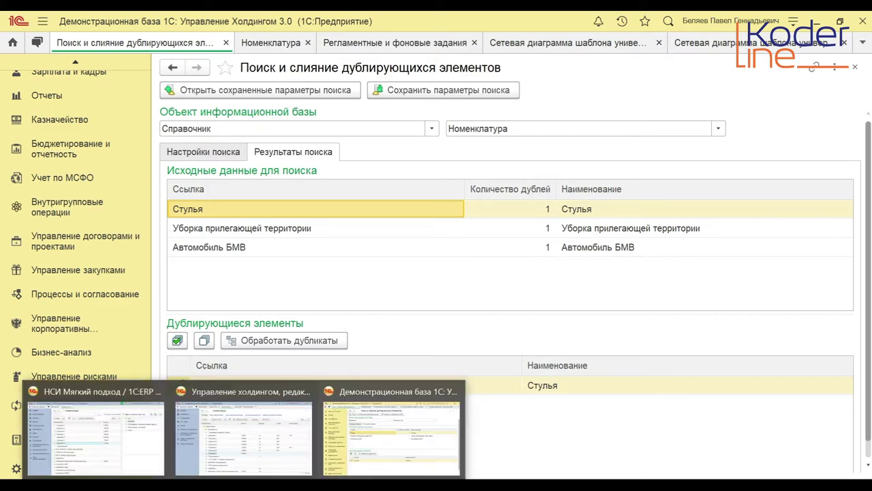
{"action": "left_click", "coordinate": [269, 438]}
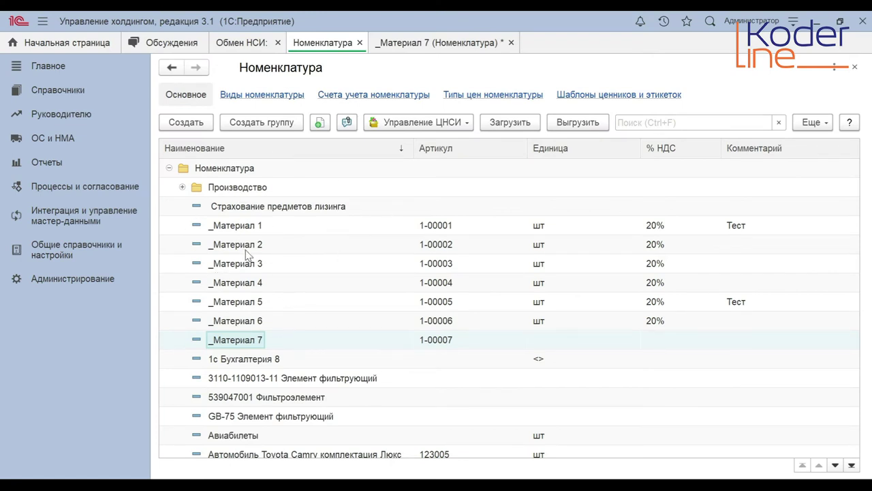
{"action": "mouse_move", "coordinate": [202, 457]}
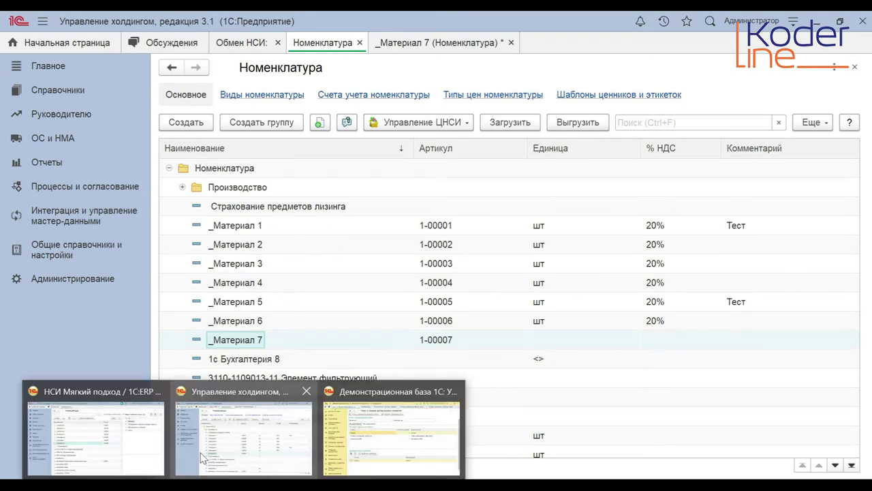
{"action": "left_click", "coordinate": [129, 441]}
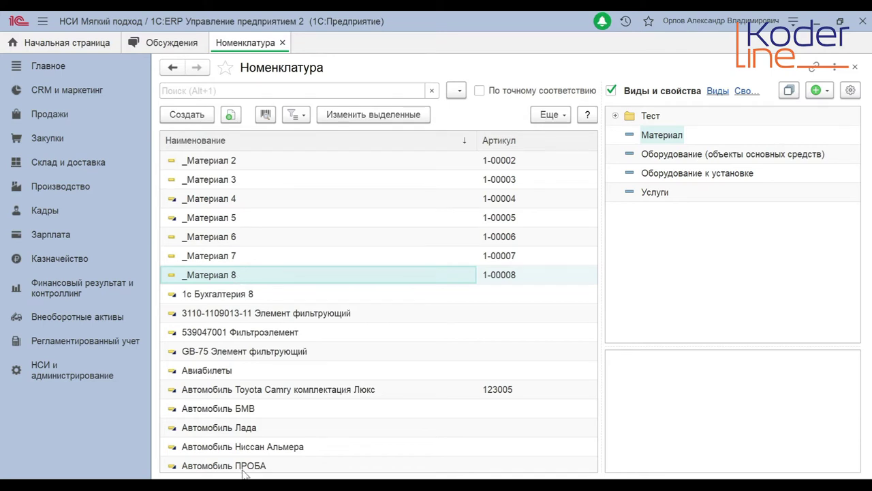
{"action": "mouse_move", "coordinate": [245, 485]}
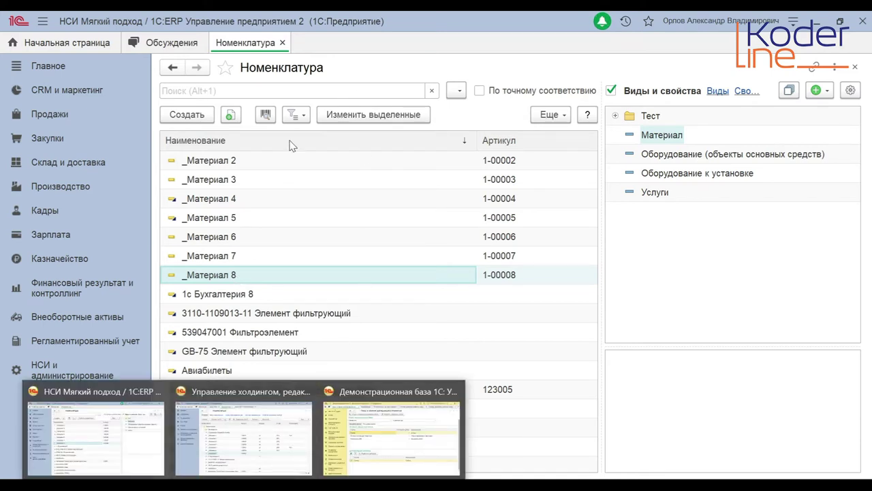
Step: Switch to Управление холдингом and load Номенклатура data from the external base "ERP 2.4 Жесткий подход" through Обмен НСИ
{"action": "left_click", "coordinate": [268, 437]}
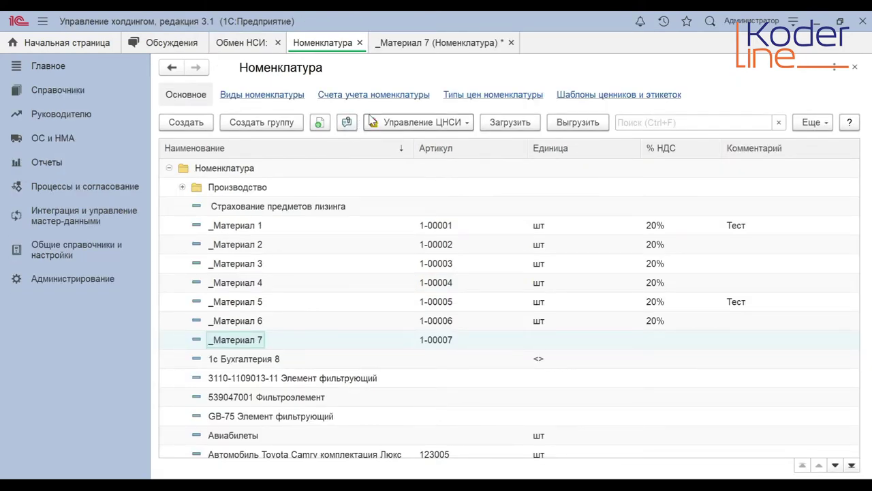
{"action": "left_click", "coordinate": [238, 45]}
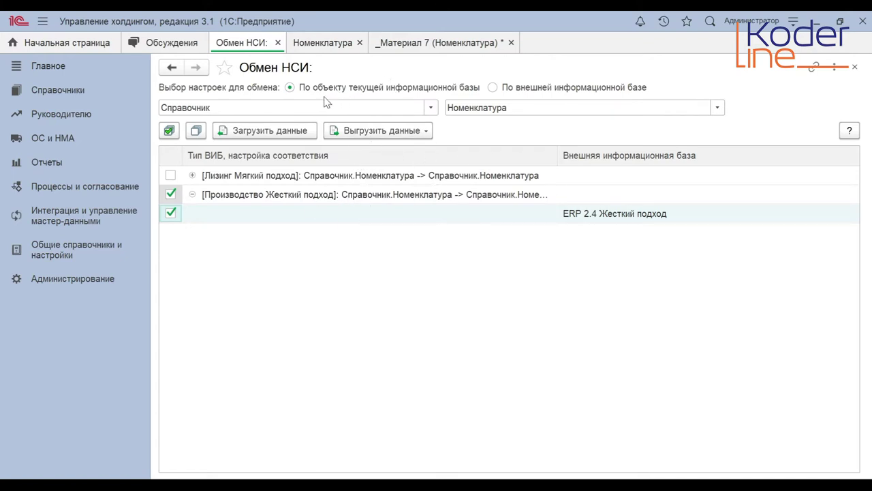
{"action": "left_click", "coordinate": [285, 132]}
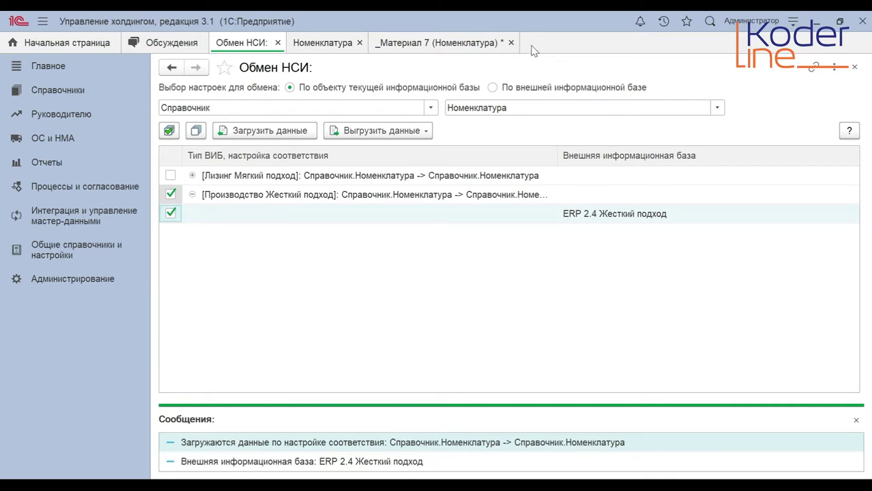
Step: Refresh the Номенклатура list in the Управление холдингом base
{"action": "left_click", "coordinate": [341, 42]}
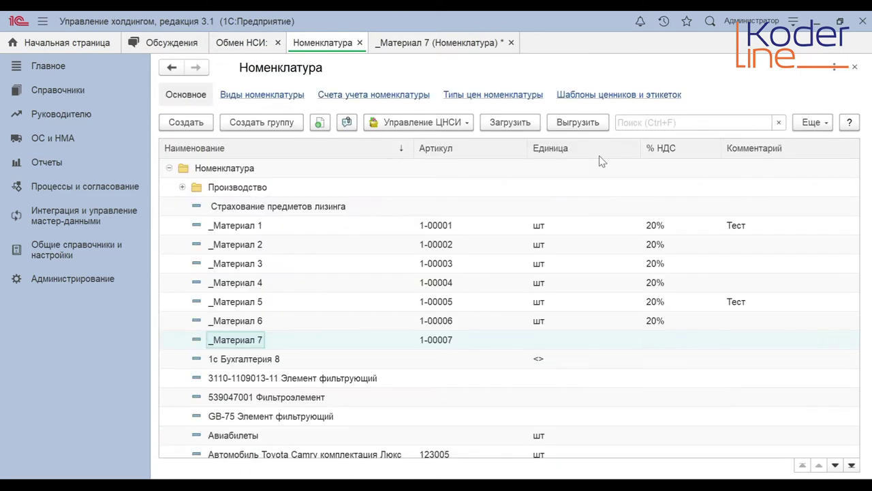
{"action": "left_click", "coordinate": [816, 126]}
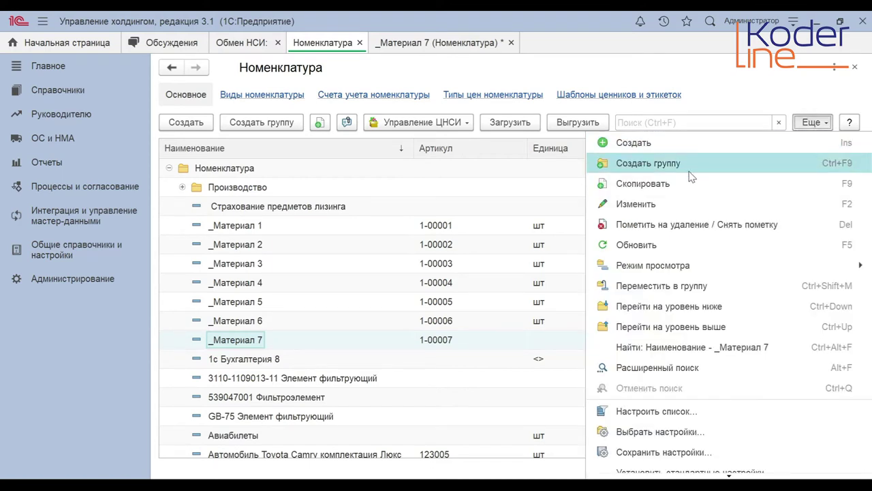
{"action": "left_click", "coordinate": [639, 249]}
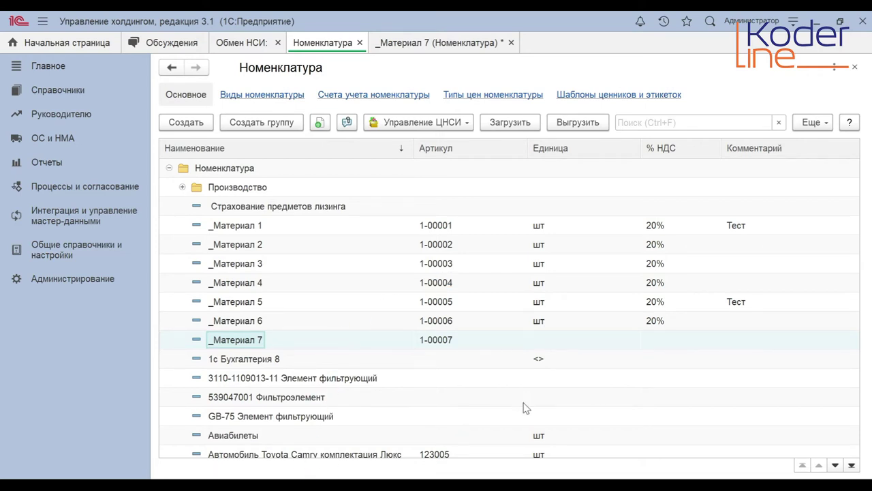
Step: Switch to the "НСИ Жесткий подход" base in VirtualBox, check the actions available for "Кожух 22(полуфабрикат)", and return to Управление холдингом
{"action": "mouse_move", "coordinate": [243, 485]}
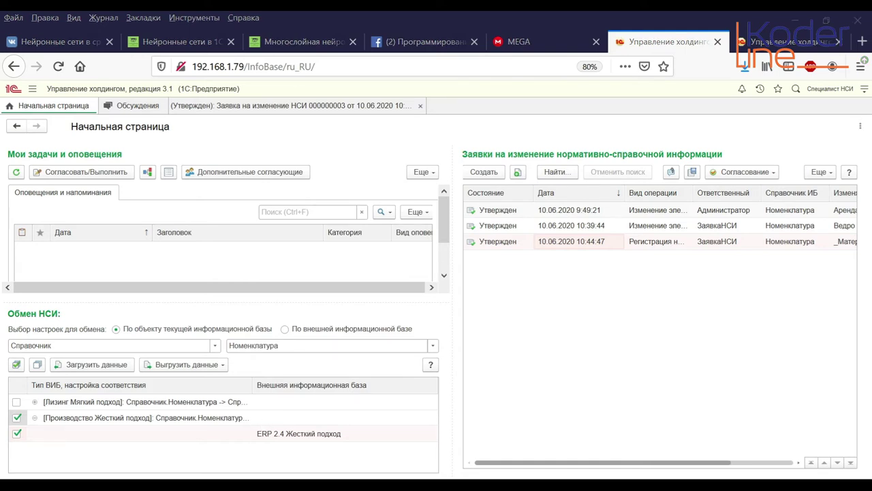
{"action": "key", "text": "alt+Tab"}
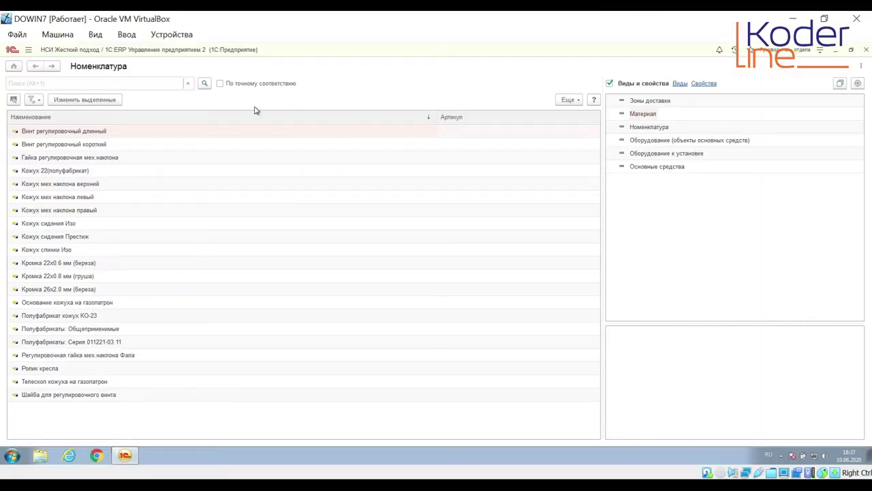
{"action": "right_click", "coordinate": [102, 170]}
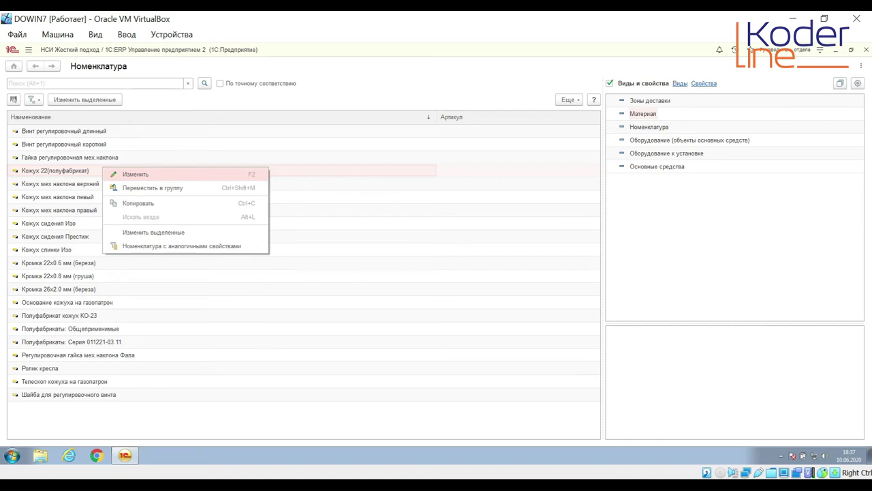
{"action": "mouse_move", "coordinate": [125, 455]}
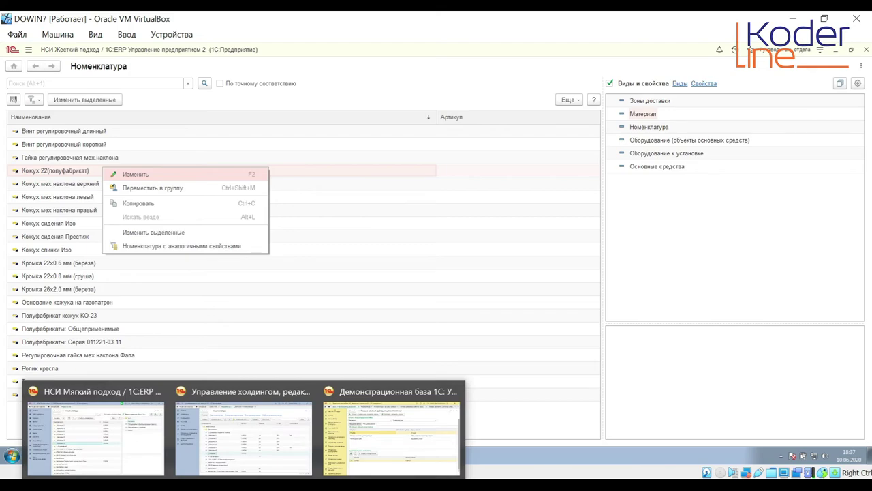
{"action": "left_click", "coordinate": [214, 436]}
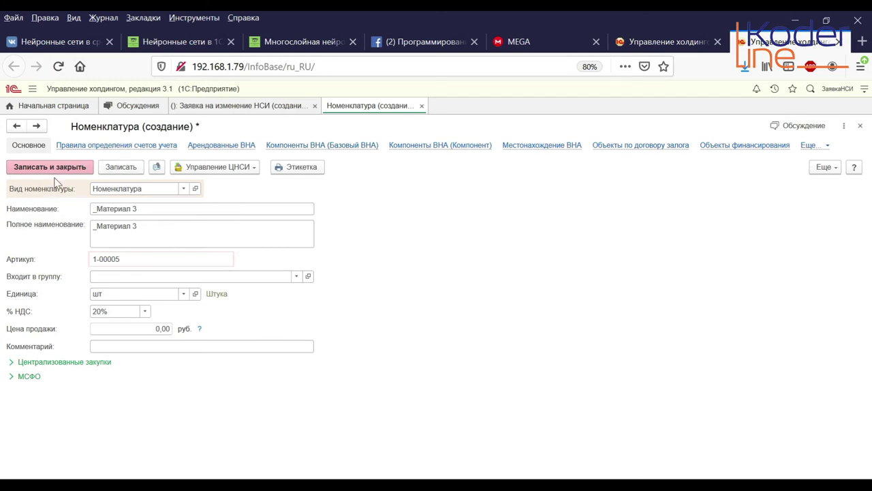
Step: Save the new item "_Материал 3" and choose it as the registered object in the Заявка на изменение НСИ
{"action": "key", "text": "ctrl+a"}
{"action": "key", "text": "ctrl+s"}
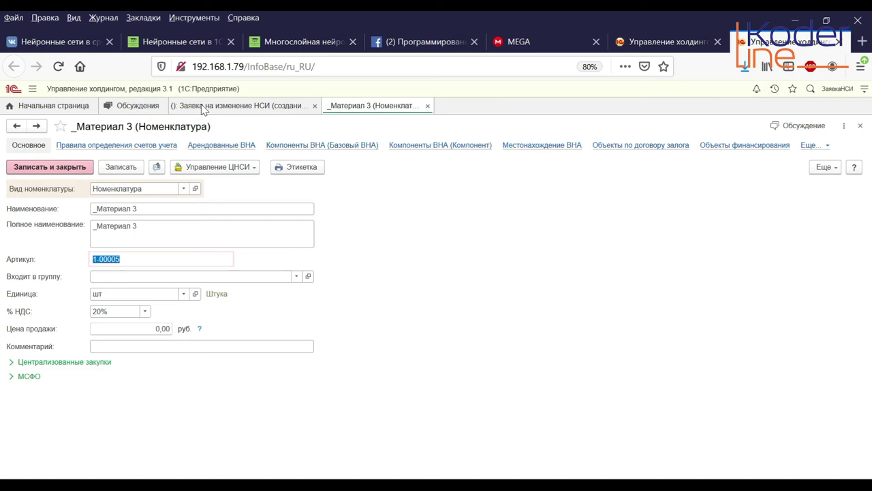
{"action": "left_click", "coordinate": [202, 107]}
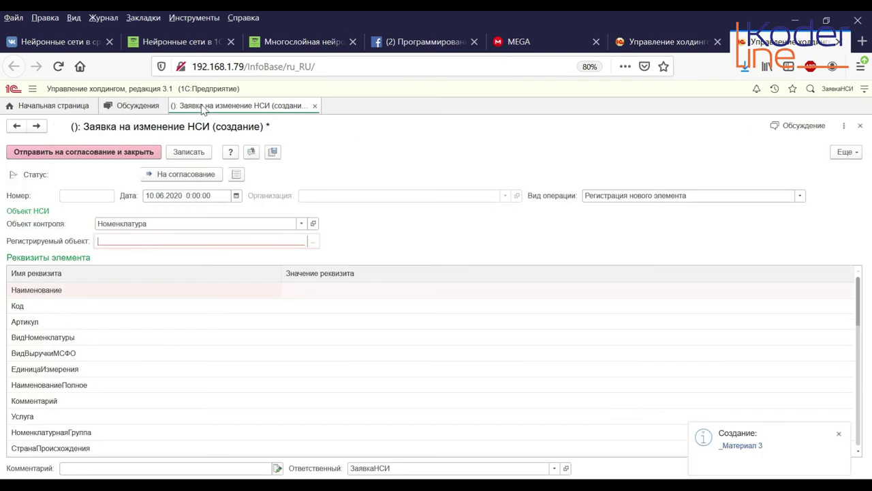
{"action": "left_click", "coordinate": [312, 244]}
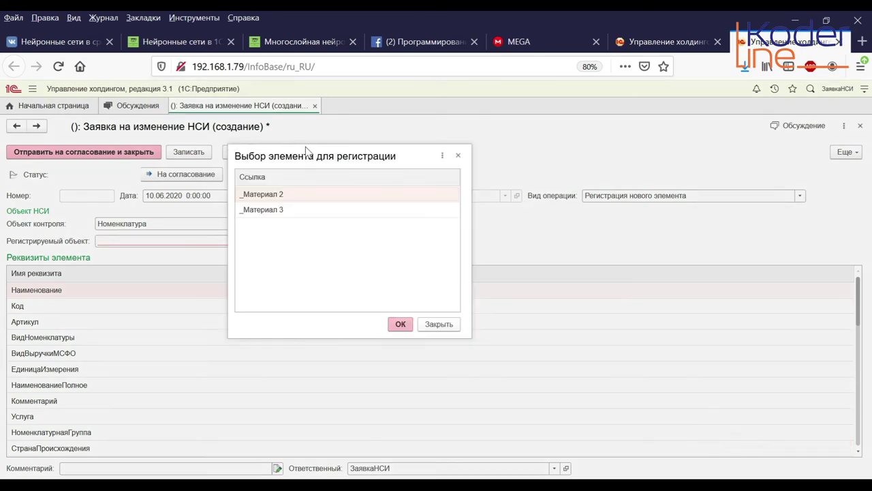
{"action": "left_click", "coordinate": [271, 211]}
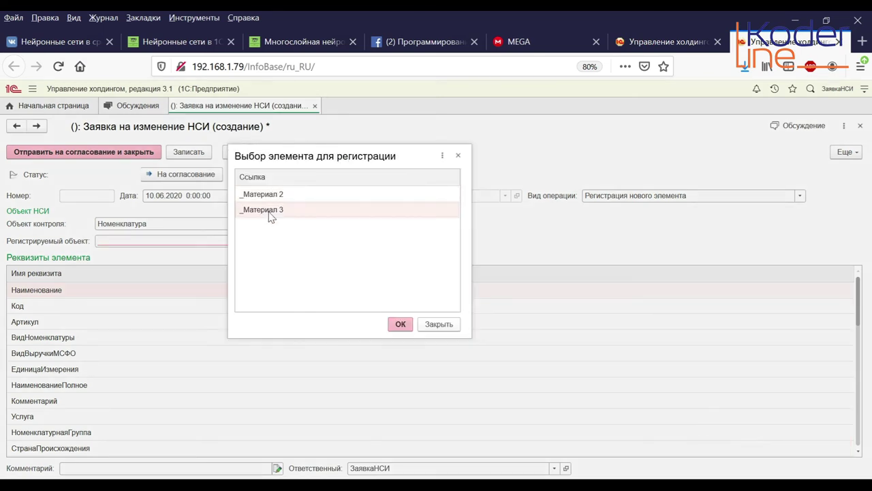
{"action": "left_click", "coordinate": [401, 324]}
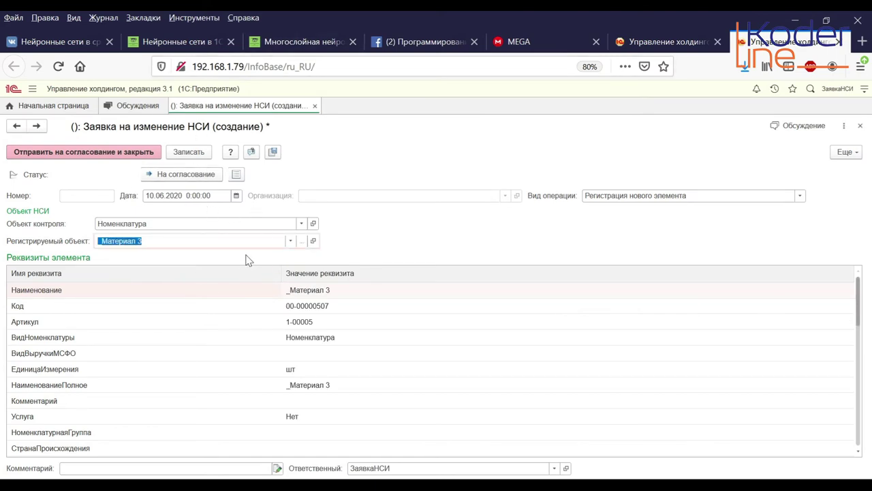
Step: Try to send the unsaved Заявка на изменение НСИ for "_Материал 3" for approval
{"action": "left_click", "coordinate": [196, 176]}
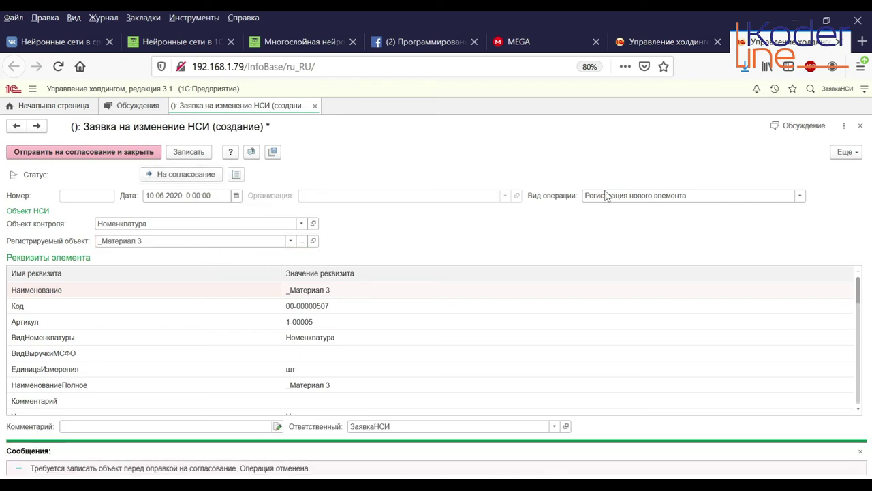
Step: Switch to the Специалист НСИ session and review the element attributes in the approved Заявка на изменение НСИ for "_Материал"
{"action": "left_click", "coordinate": [667, 45]}
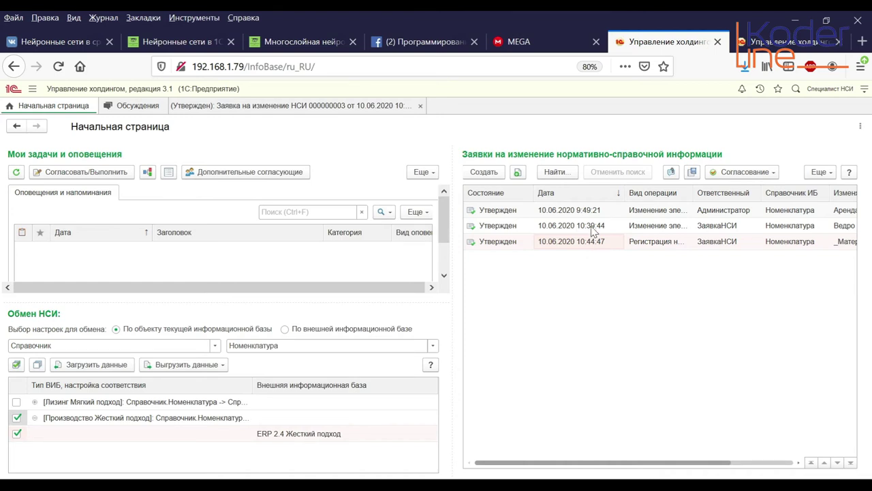
{"action": "left_click", "coordinate": [222, 107]}
{"action": "scroll", "coordinate": [480, 310], "scroll_direction": "down", "scroll_amount": 2}
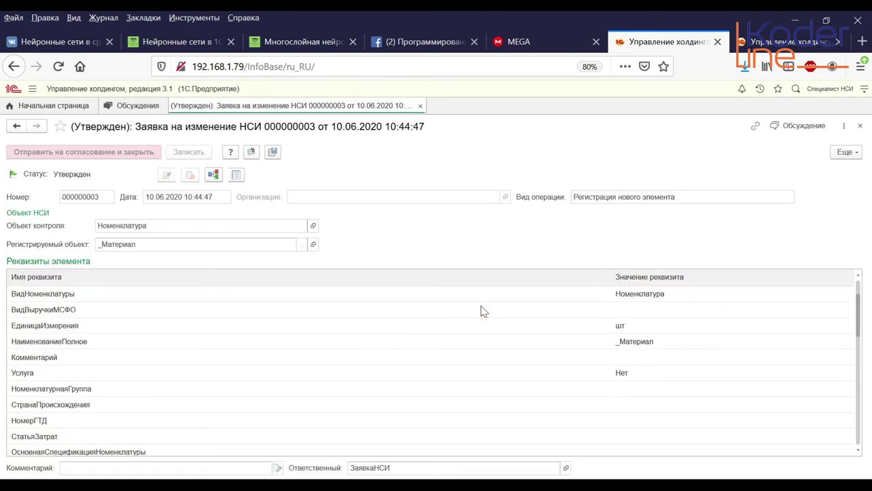
{"action": "scroll", "coordinate": [480, 315], "scroll_direction": "down", "scroll_amount": 4}
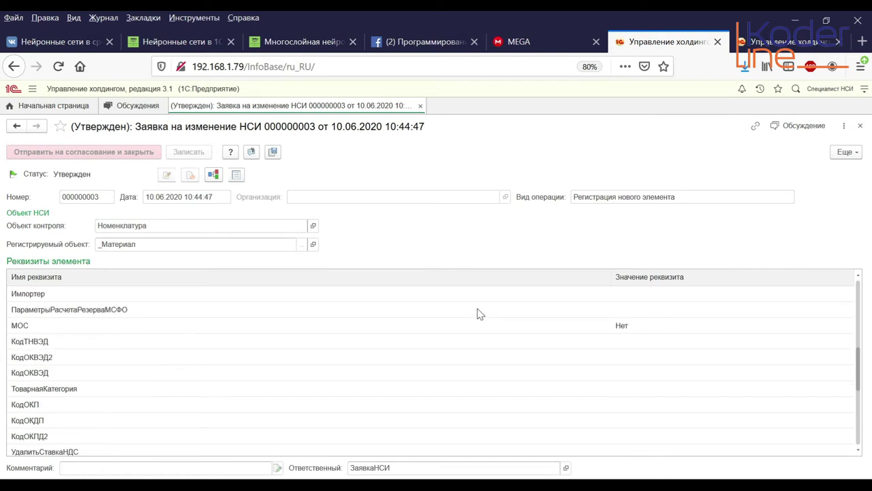
{"action": "scroll", "coordinate": [480, 313], "scroll_direction": "down", "scroll_amount": 1}
{"action": "scroll", "coordinate": [480, 314], "scroll_direction": "up", "scroll_amount": 6}
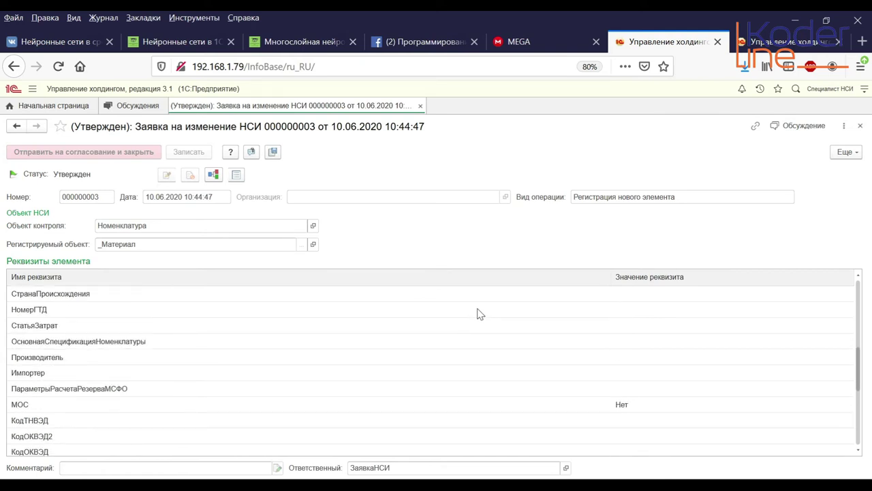
{"action": "scroll", "coordinate": [481, 314], "scroll_direction": "up", "scroll_amount": 1}
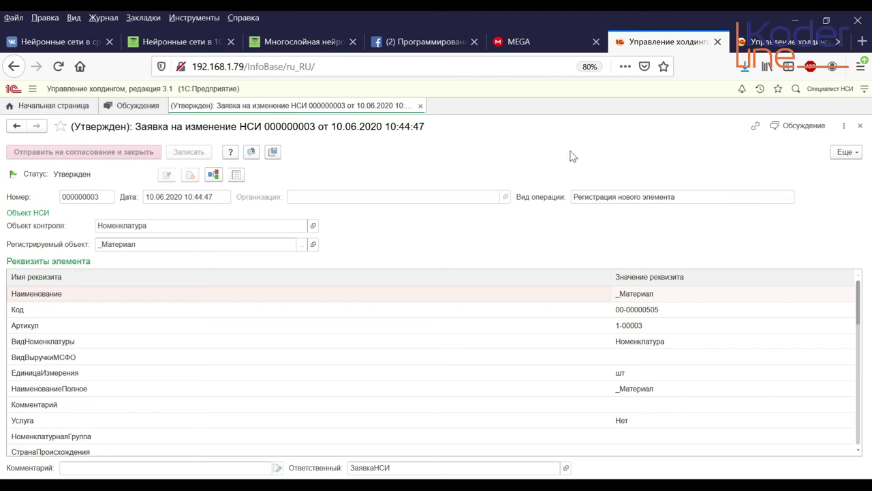
Step: Look over the "Заведение НСИ" discussion in Обсуждения and return to the start page
{"action": "left_click", "coordinate": [151, 107]}
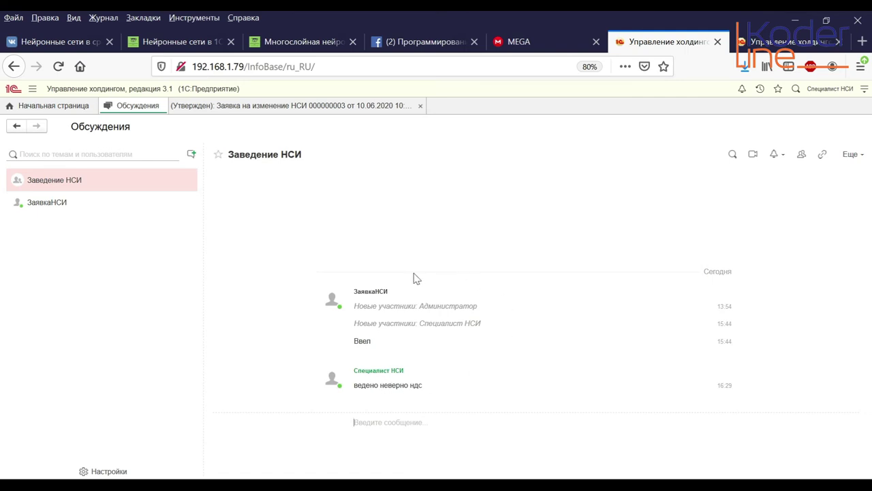
{"action": "left_click", "coordinate": [420, 424]}
{"action": "left_click", "coordinate": [198, 108]}
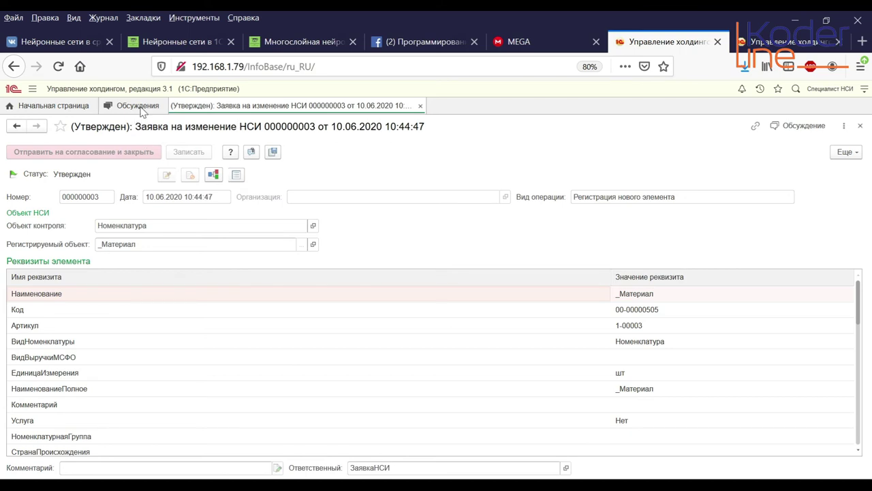
{"action": "left_click", "coordinate": [54, 107]}
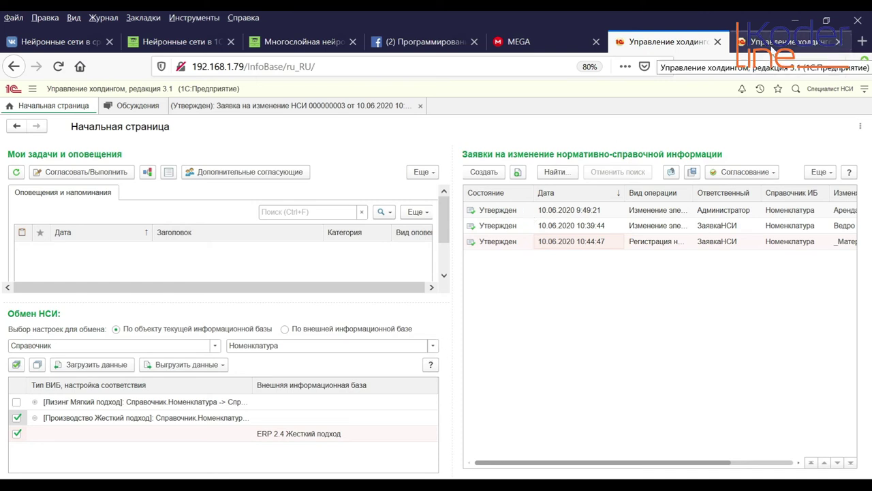
Step: Save and submit the "_Материал 3" request for approval in the ЗаявкаНСИ session, and refresh the request list in the Специалист НСИ session
{"action": "left_click", "coordinate": [767, 39]}
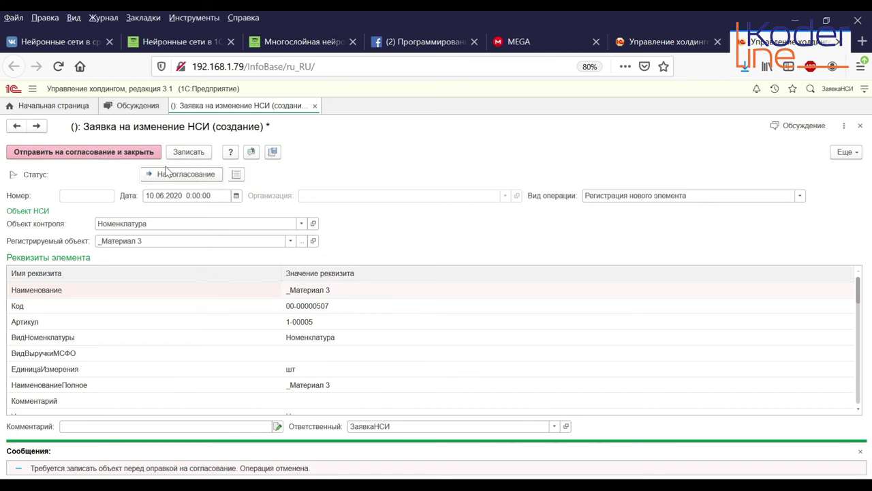
{"action": "left_click", "coordinate": [671, 42]}
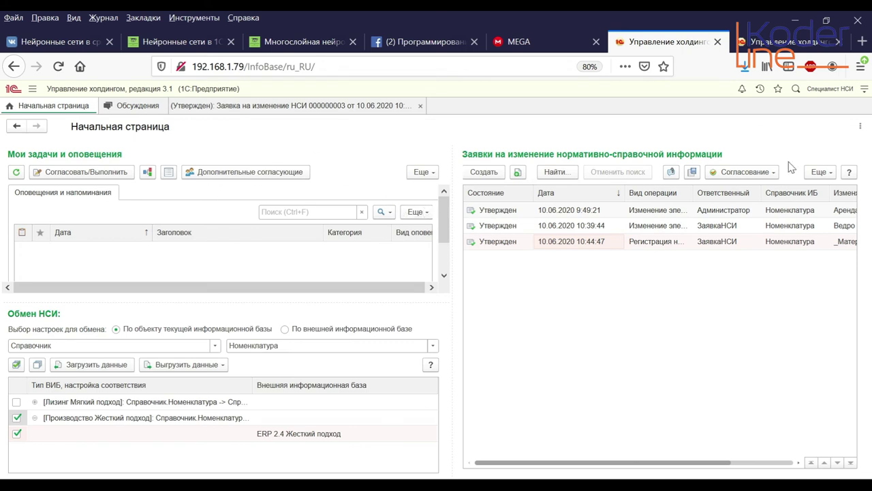
{"action": "left_click", "coordinate": [821, 172]}
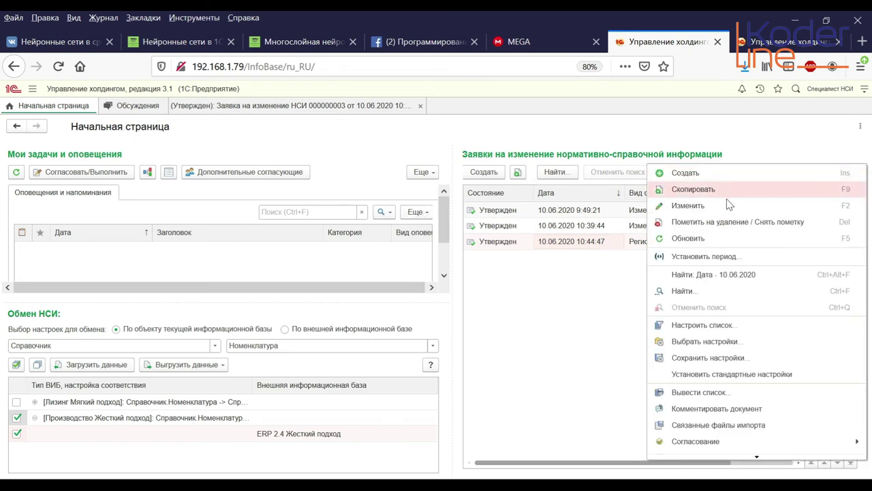
{"action": "left_click", "coordinate": [694, 238]}
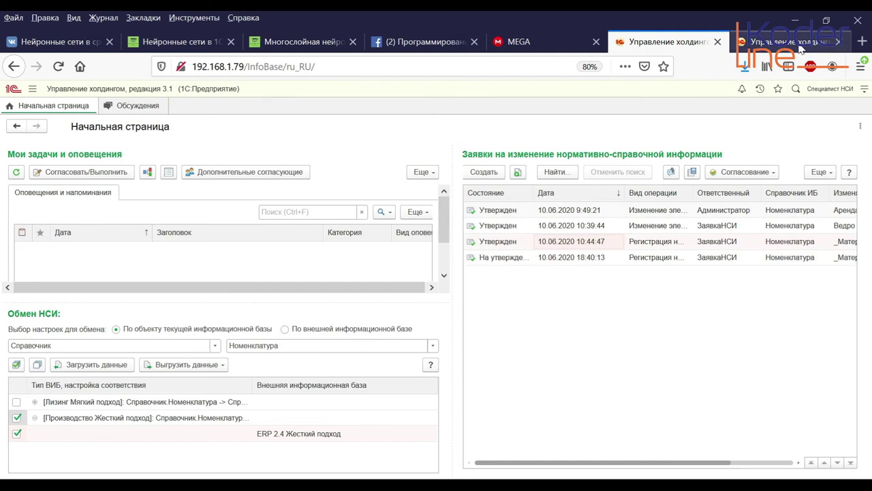
Step: Check the status of the submitted "_Материал 3" request in the ЗаявкаНСИ session and return to the Специалист НСИ session
{"action": "left_click", "coordinate": [789, 42]}
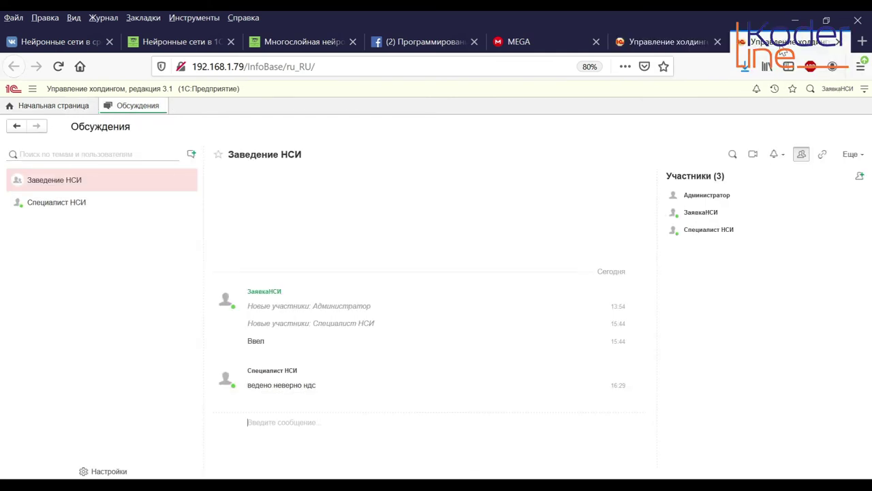
{"action": "left_click", "coordinate": [65, 107]}
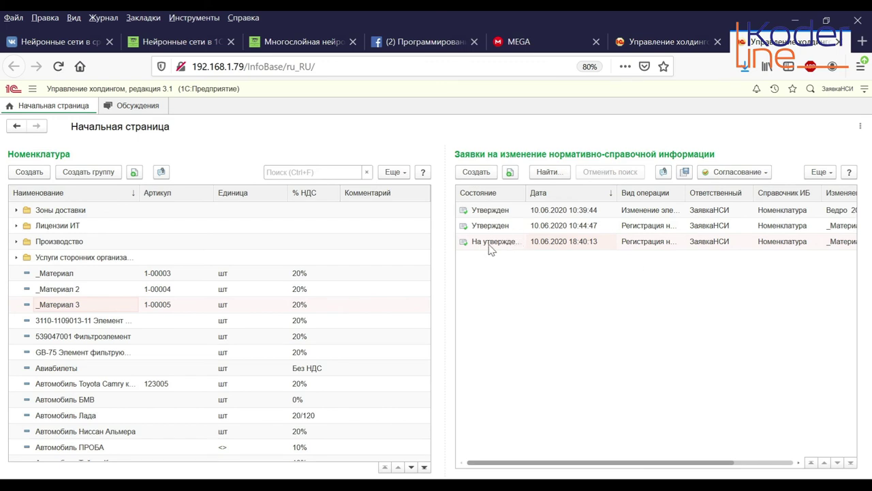
{"action": "left_click", "coordinate": [647, 46]}
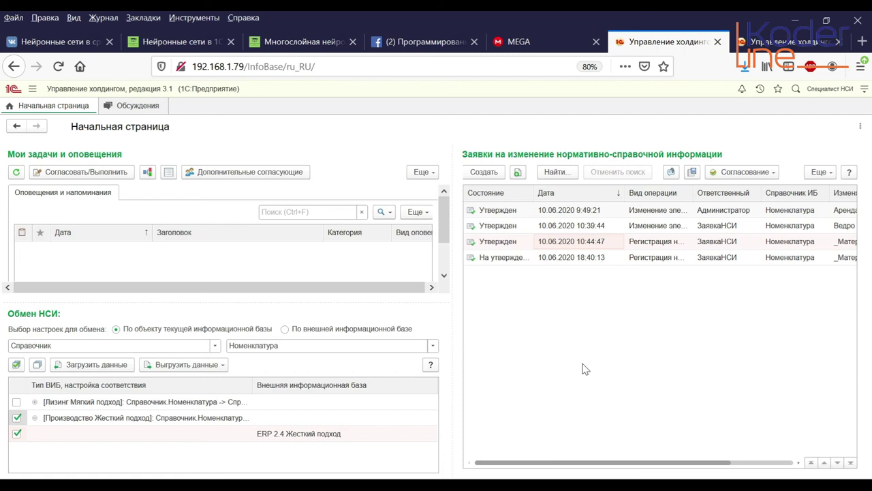
Step: Open the newly submitted change request for "_Материал 3", approve it, and close it
{"action": "left_click", "coordinate": [568, 259]}
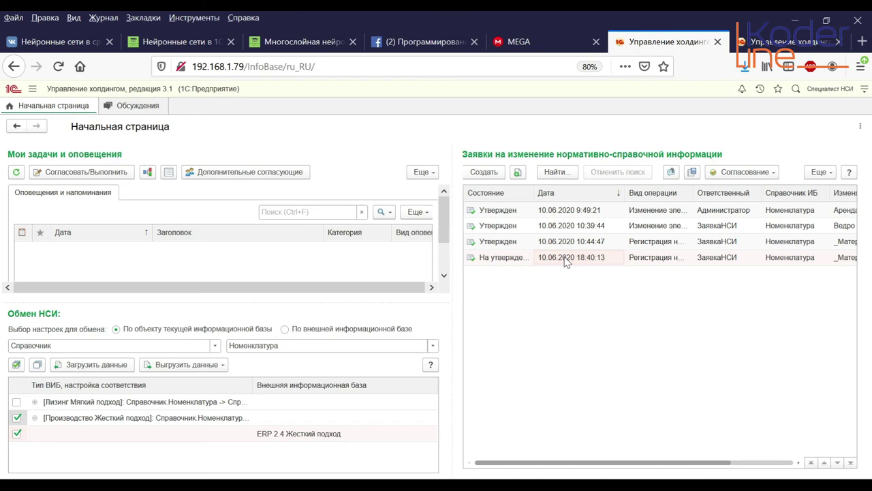
{"action": "double_click", "coordinate": [566, 259]}
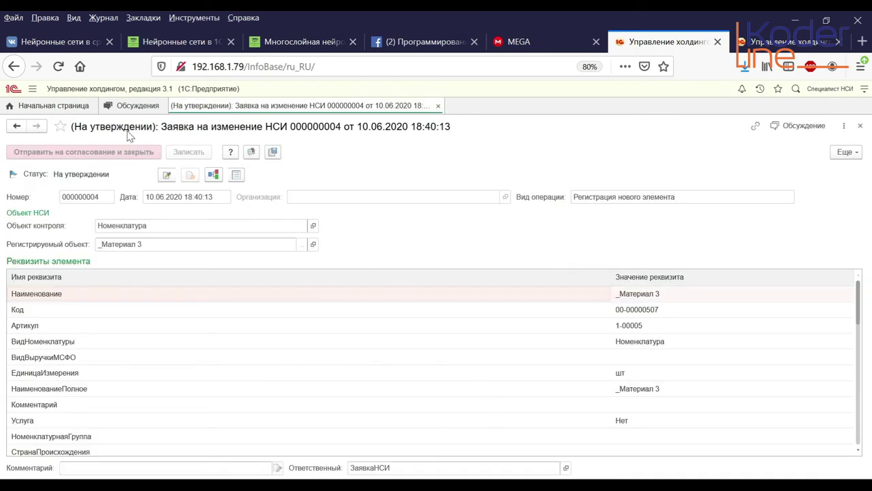
{"action": "left_click", "coordinate": [166, 176]}
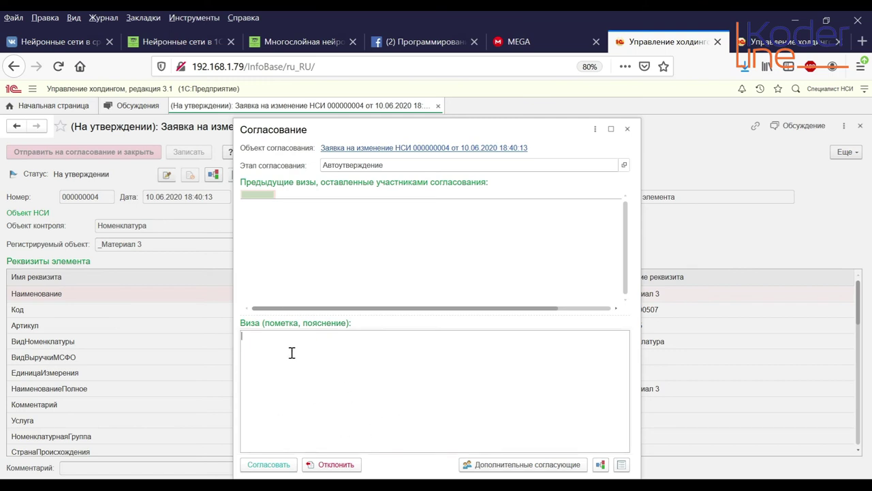
{"action": "left_click", "coordinate": [249, 350]}
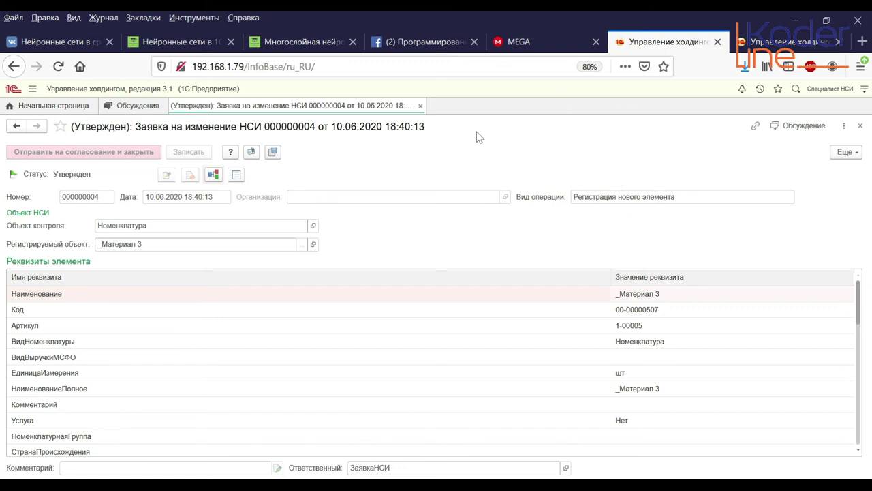
{"action": "left_click", "coordinate": [420, 106]}
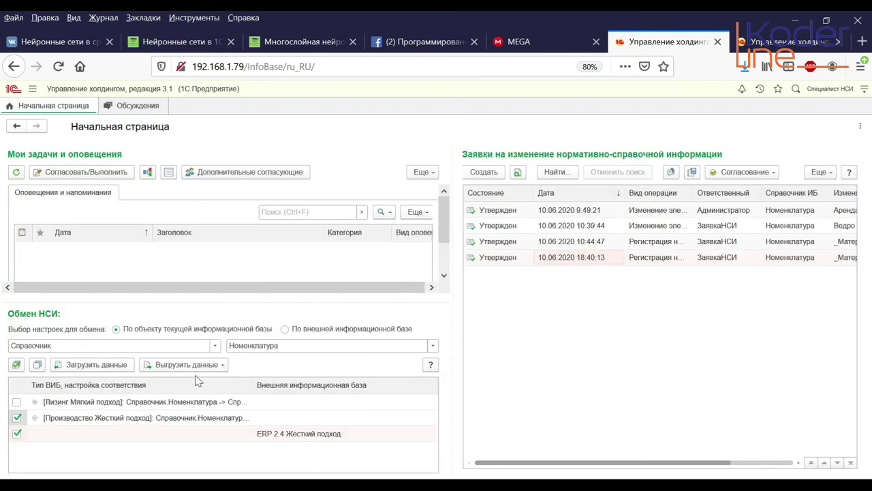
Step: Export all Номенклатура data to the external base "ERP 2.4 Жесткий подход" through Обмен НСИ
{"action": "left_click", "coordinate": [164, 370]}
{"action": "left_click", "coordinate": [164, 370]}
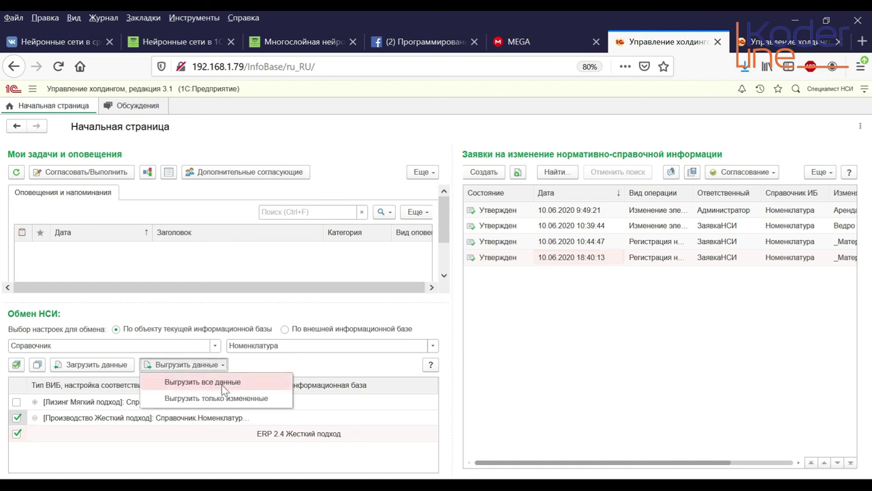
{"action": "left_click", "coordinate": [221, 384]}
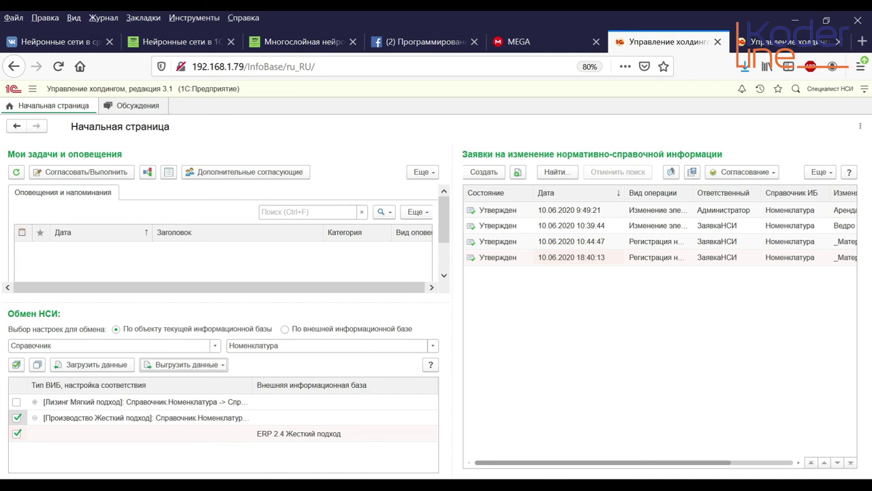
Step: Switch to the "НСИ Жесткий подход" base in VirtualBox and dismiss the open context menu in the Номенклатура list
{"action": "mouse_move", "coordinate": [243, 485]}
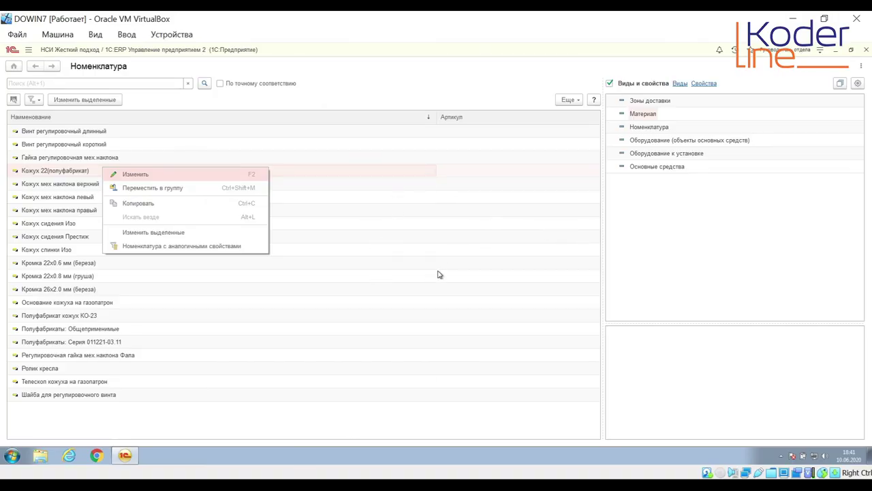
{"action": "left_click", "coordinate": [441, 239]}
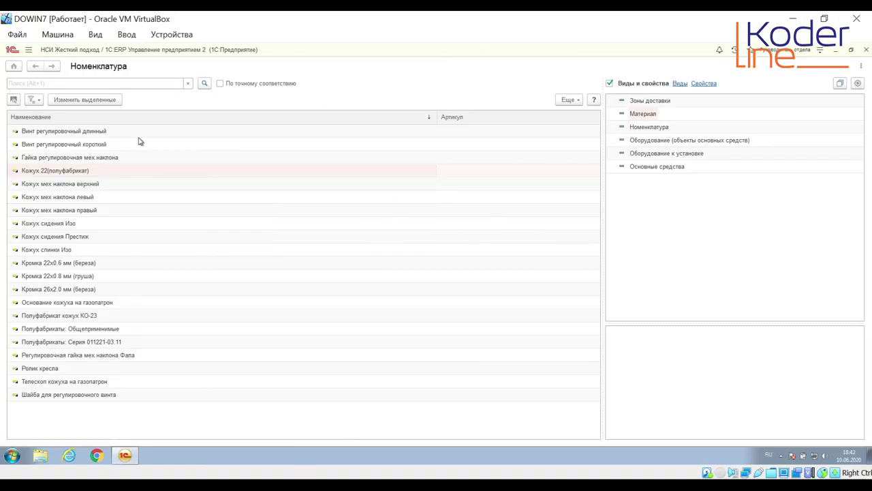